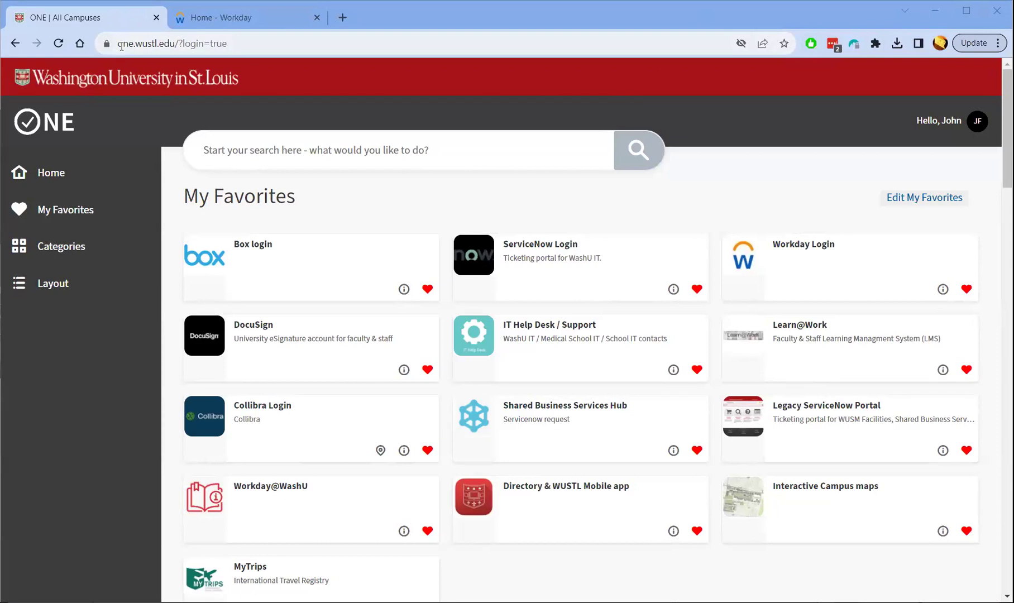
Switch to the Workday home page and search for 'create request'
left_click_drag(106, 44, 136, 52)
left_click(201, 51)
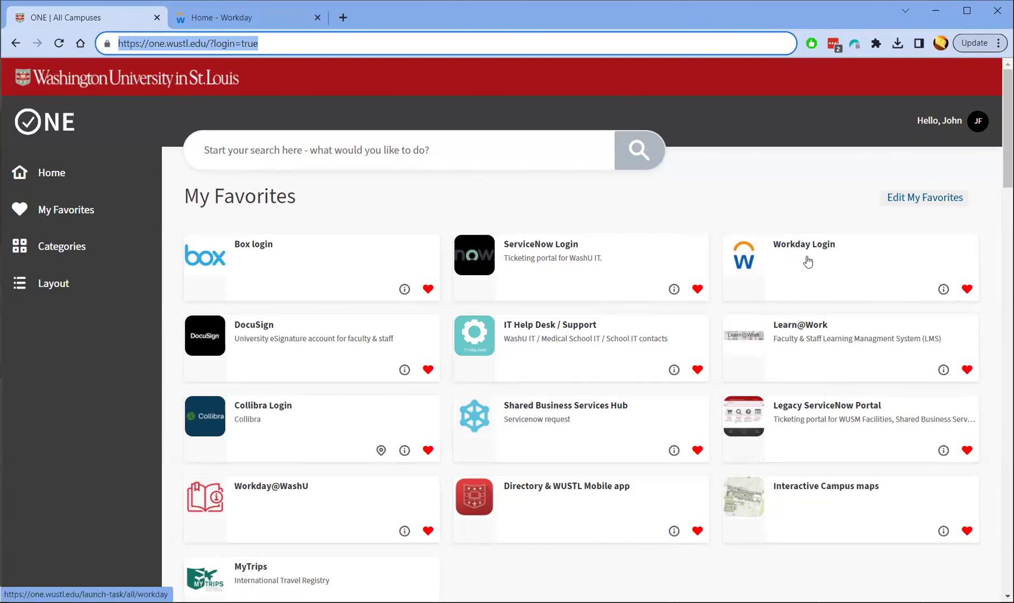
left_click(257, 20)
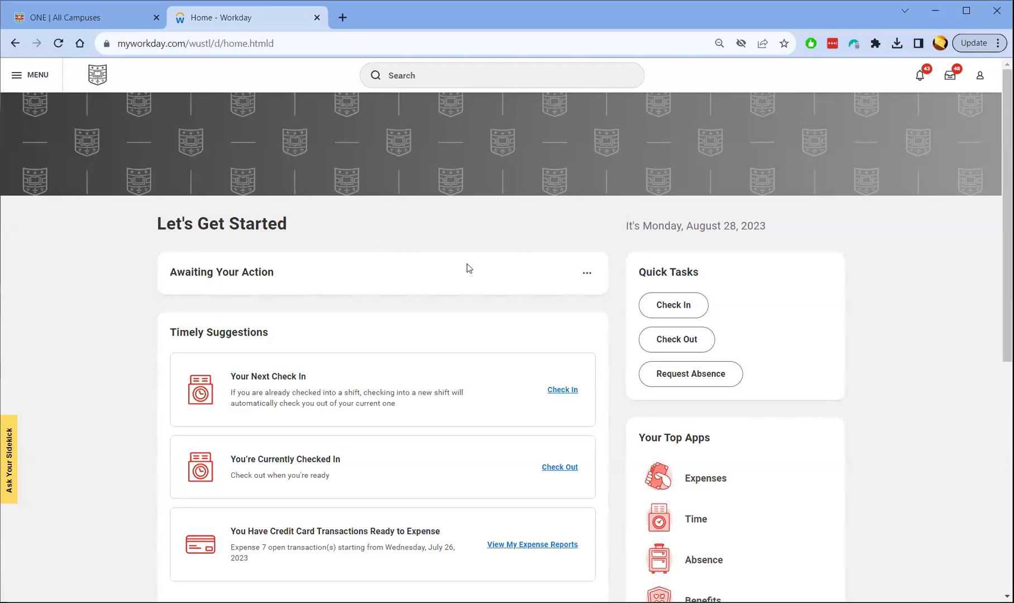
left_click(433, 78)
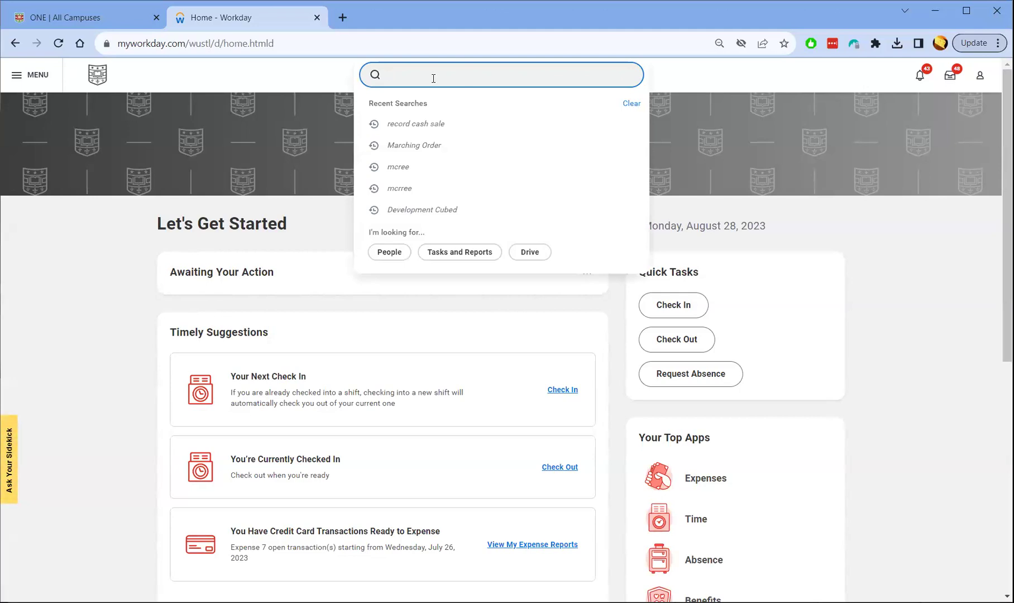
type("create request")
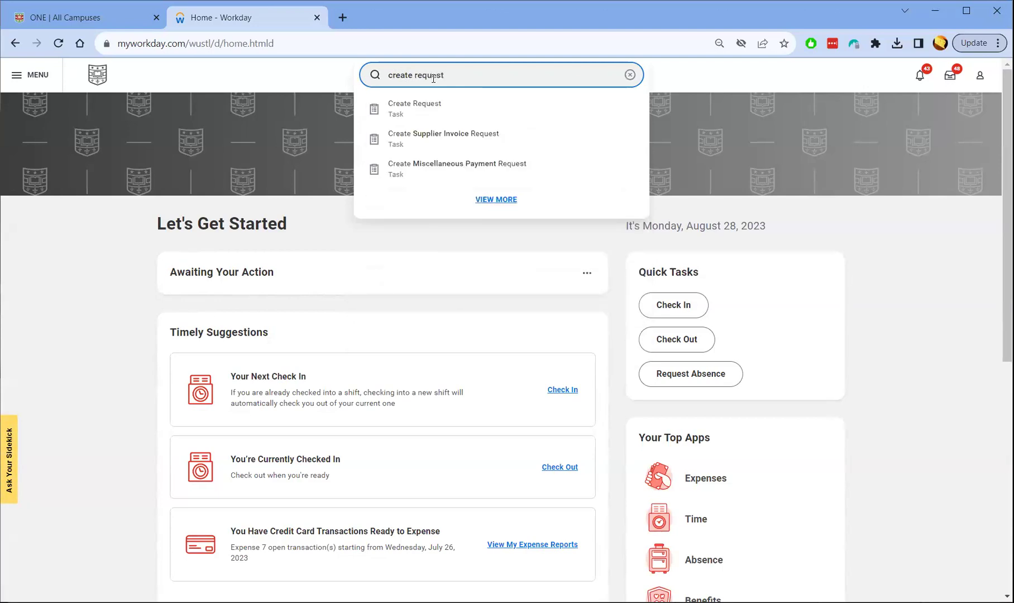
Open the Create Request task and pick Card Limit Change from all request types
left_click(413, 111)
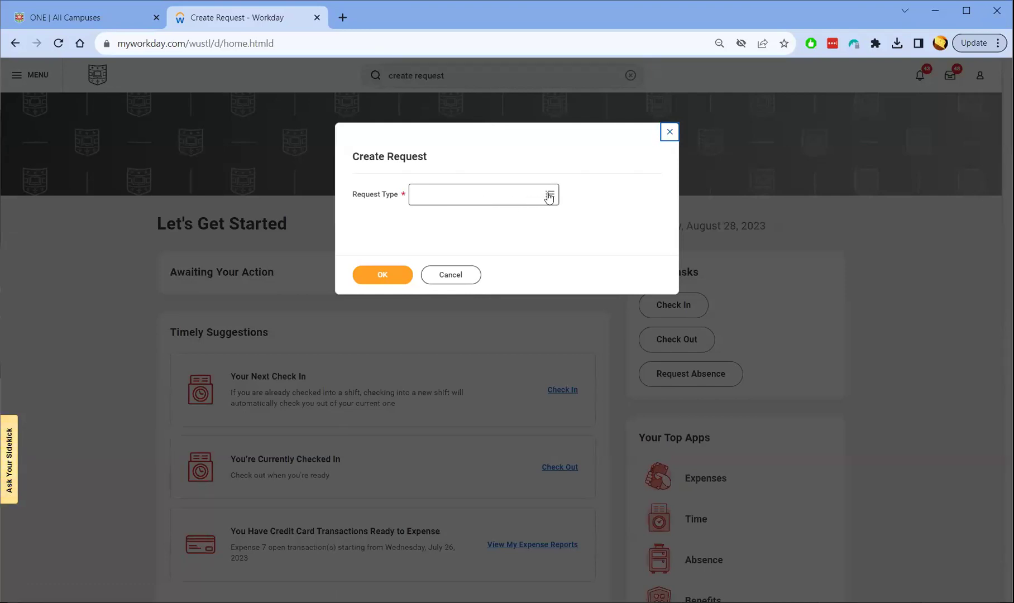
left_click(549, 196)
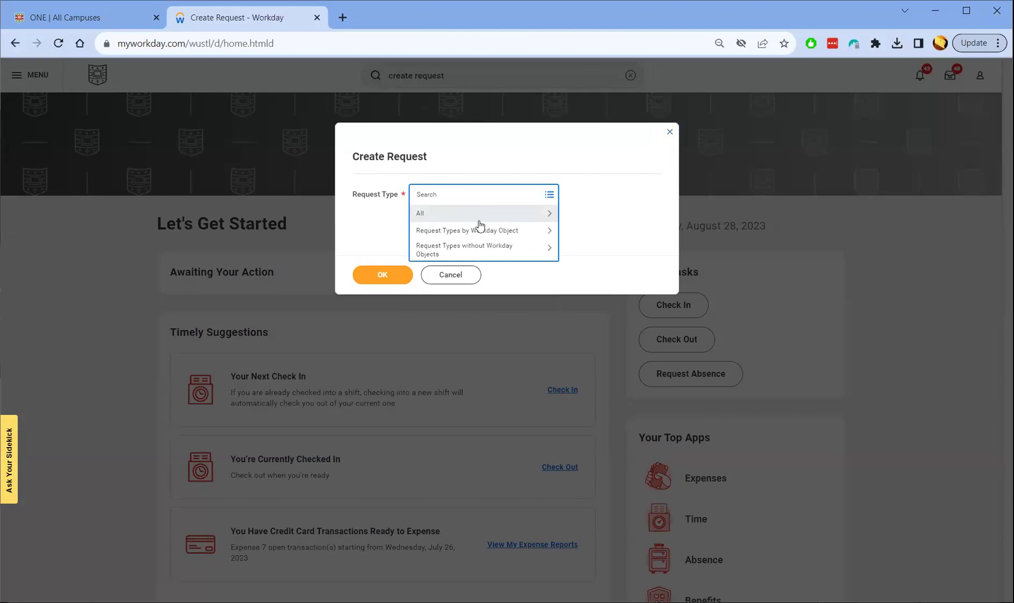
left_click(427, 214)
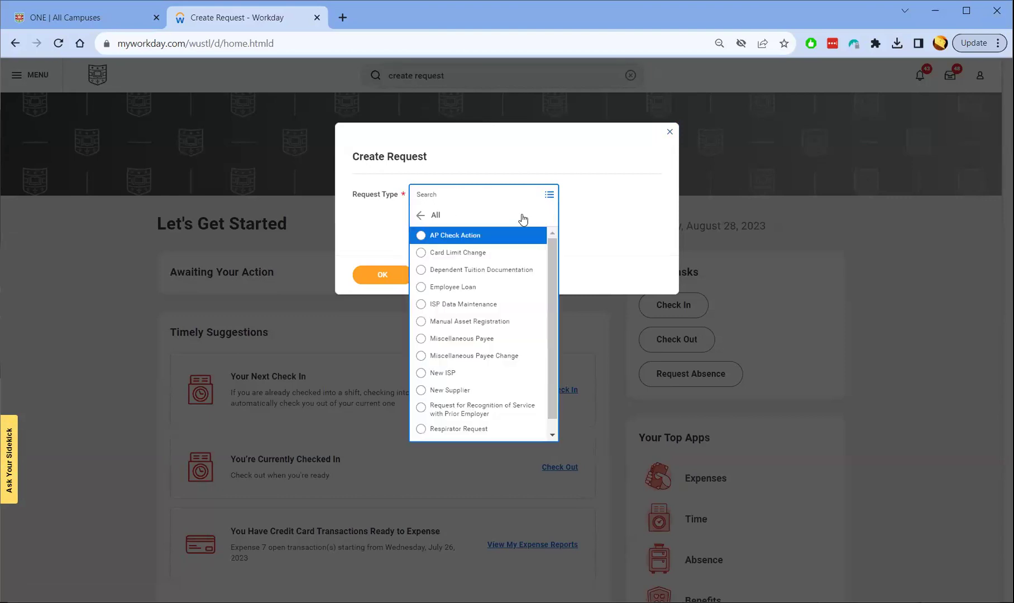
left_click(439, 255)
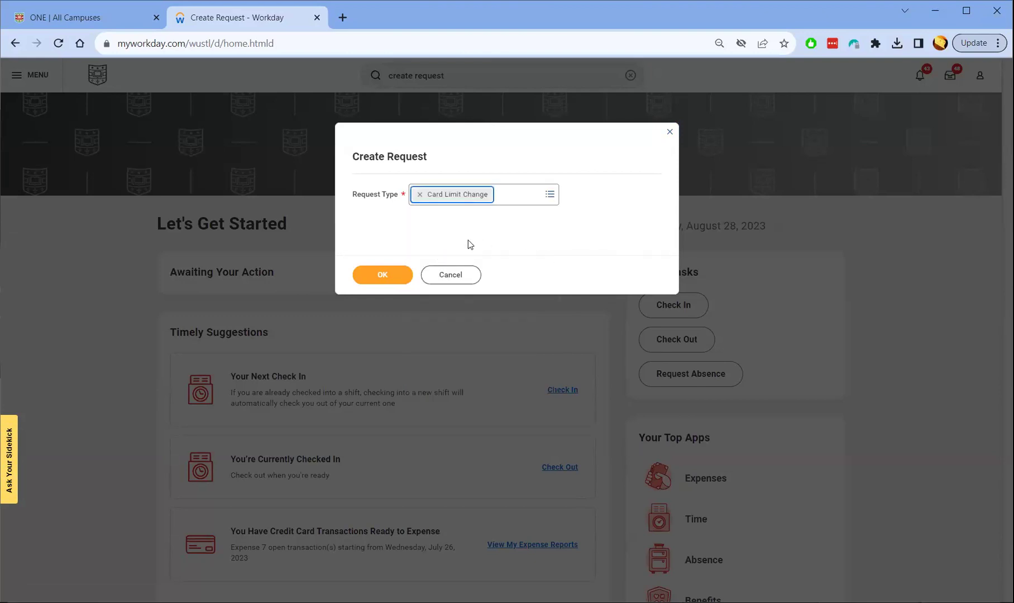
Describe the request as increasing procard limits for an oversized purchase of supplies
left_click(384, 276)
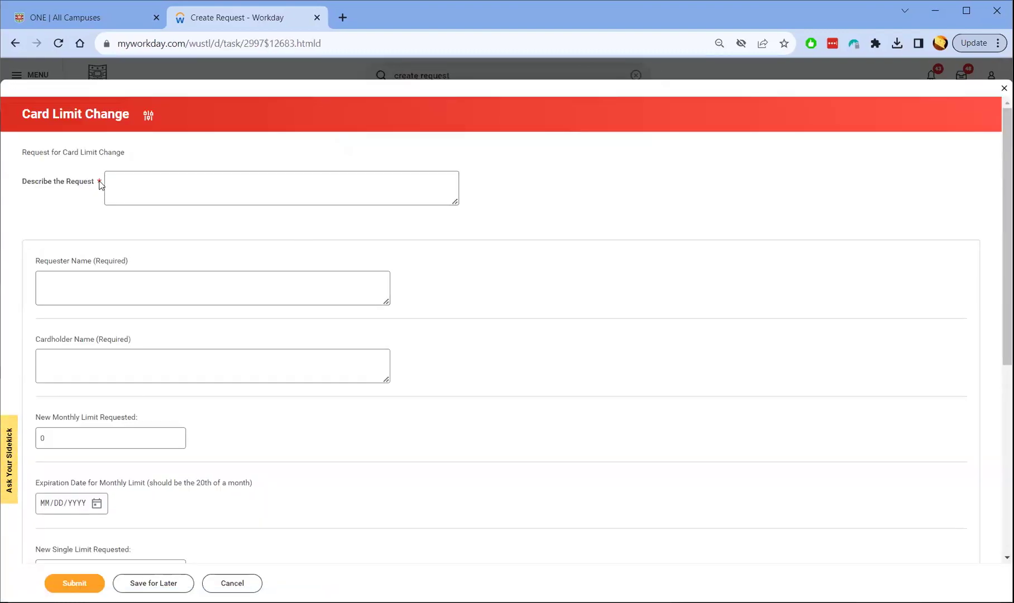
left_click(115, 185)
type("Need to increase procard limits to handle a")
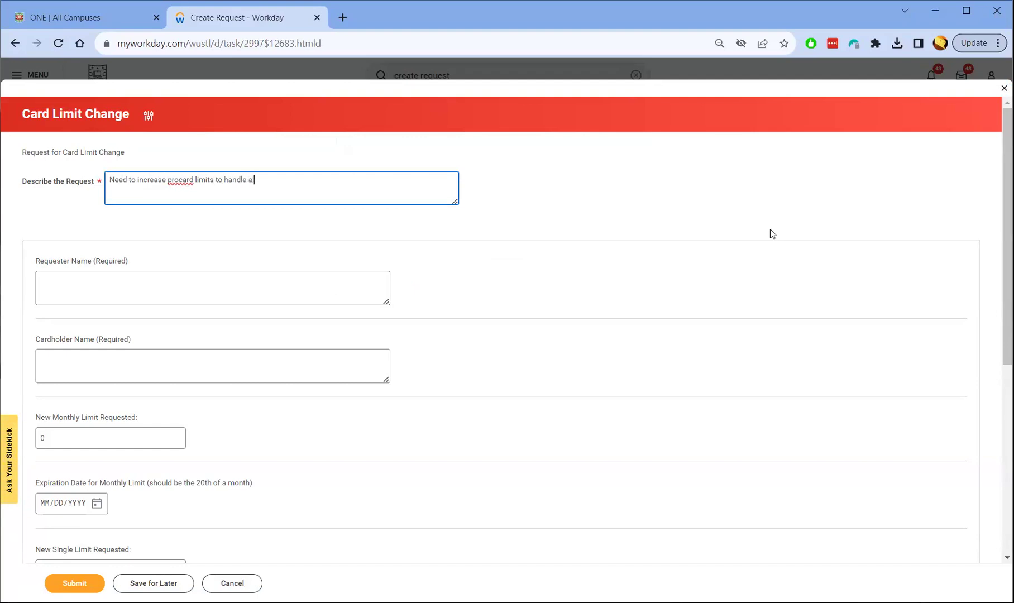
type("n oversidzed purchase a")
key("BackSpace")
key("BackSpace")
type("of supplies")
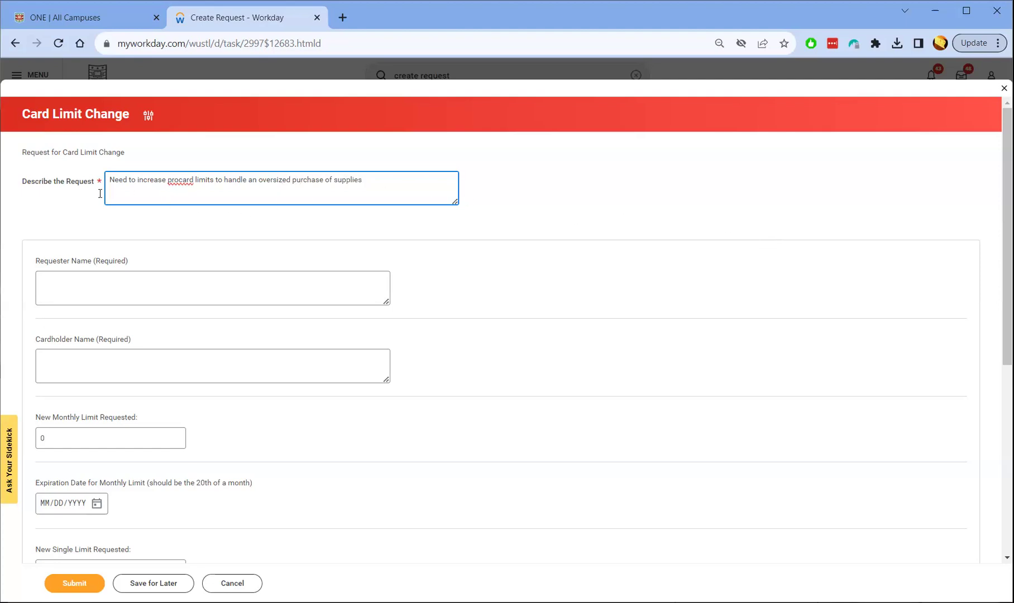
Enter the requester's and the cardholder's full names
left_click(70, 279)
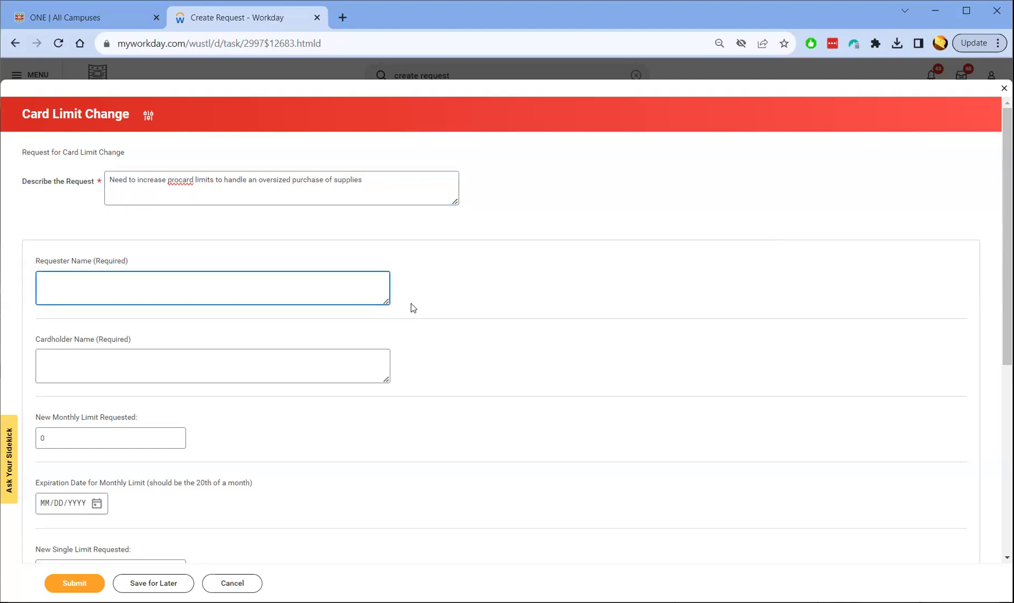
left_click(130, 351)
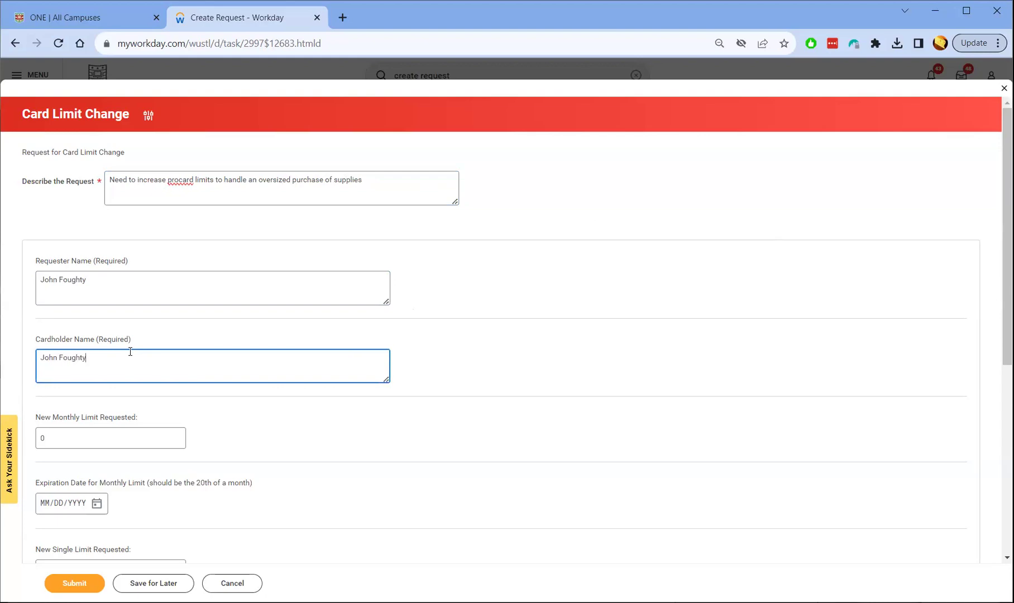
left_click(54, 440)
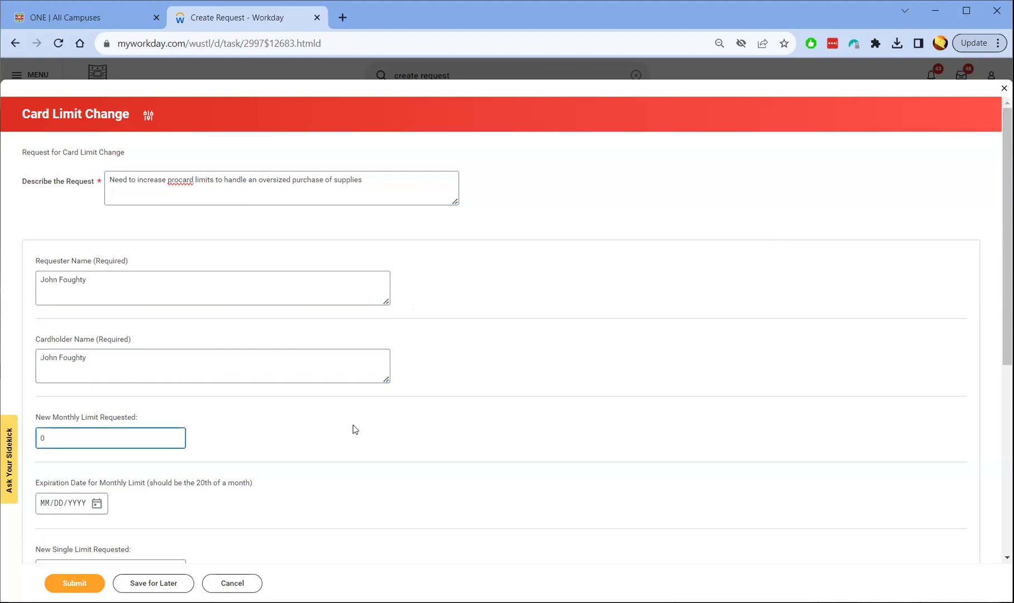
scroll(352, 425, "down", 3)
scroll(351, 398, "down", 1)
left_click_drag(61, 348, 25, 352)
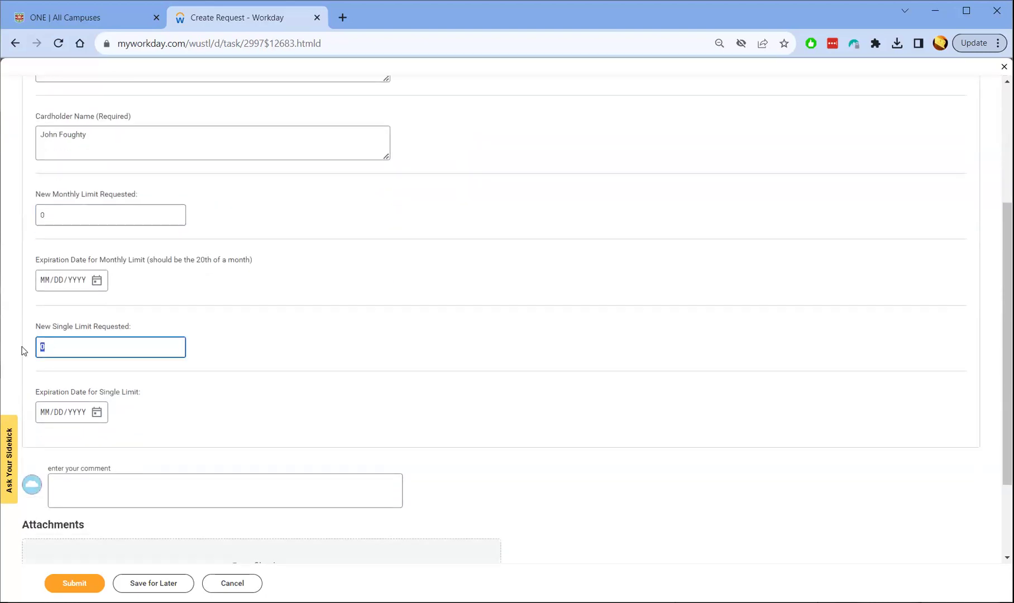
left_click_drag(64, 211, 21, 215)
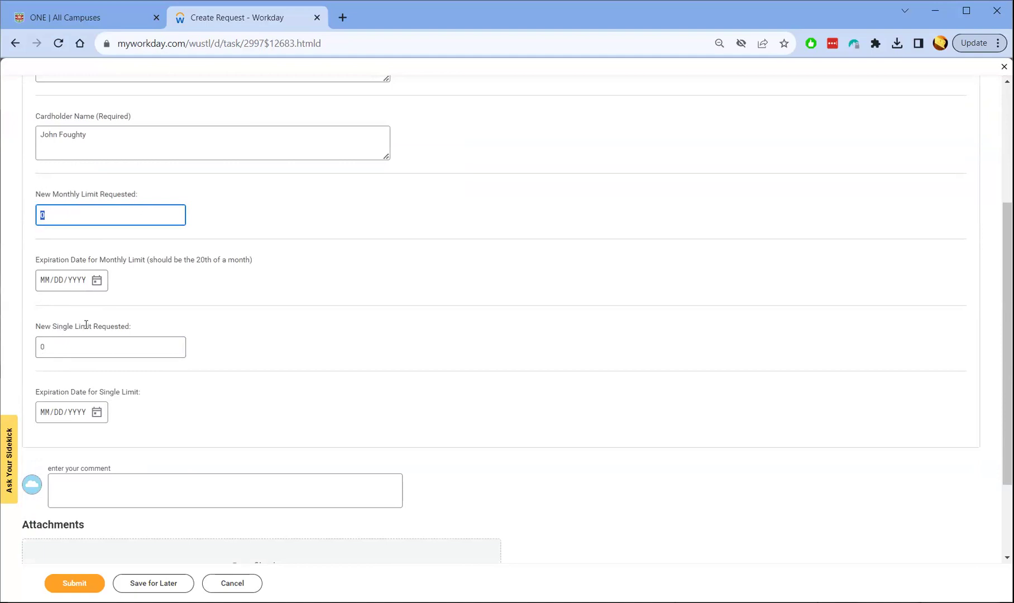
left_click(40, 215)
left_click(44, 215)
left_click(44, 347)
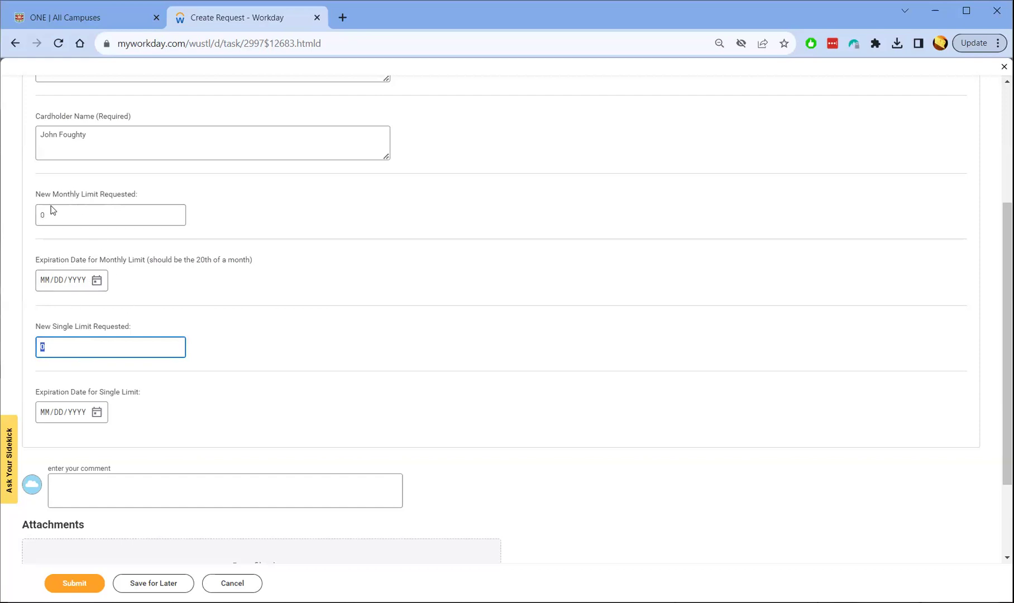
left_click_drag(36, 195, 136, 195)
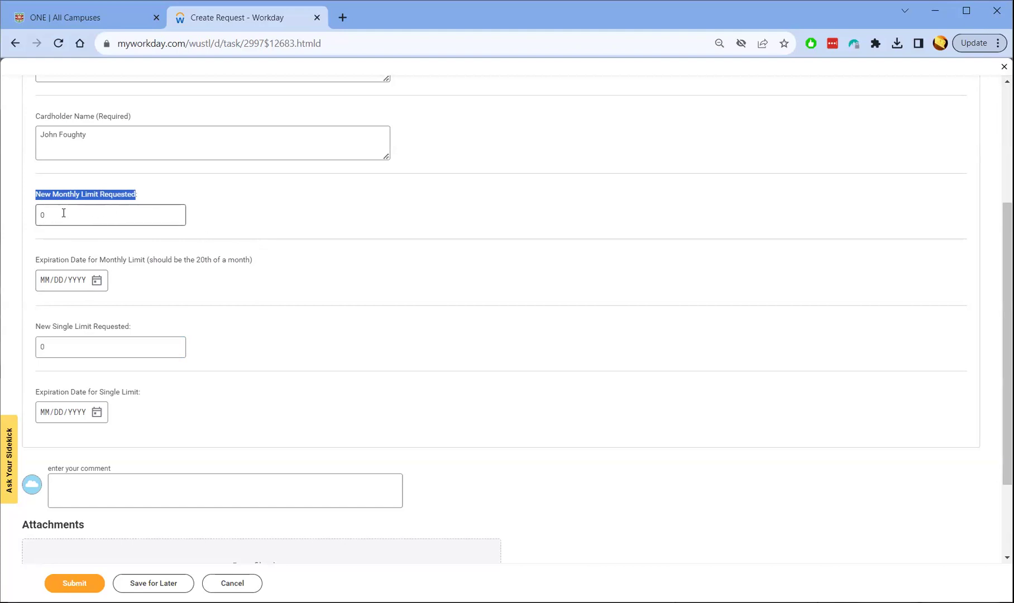
left_click(67, 194)
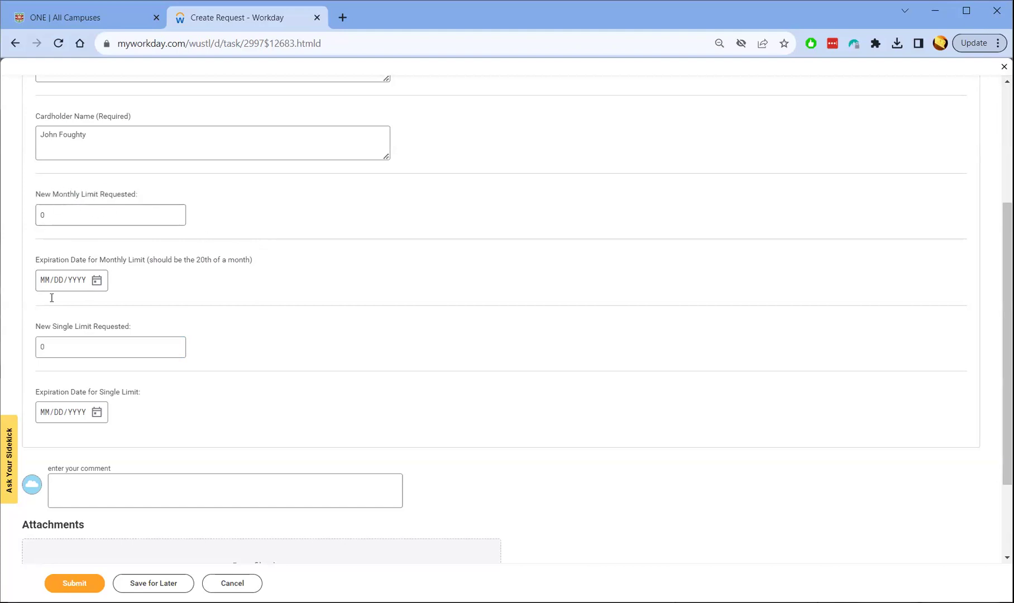
left_click_drag(40, 327, 102, 326)
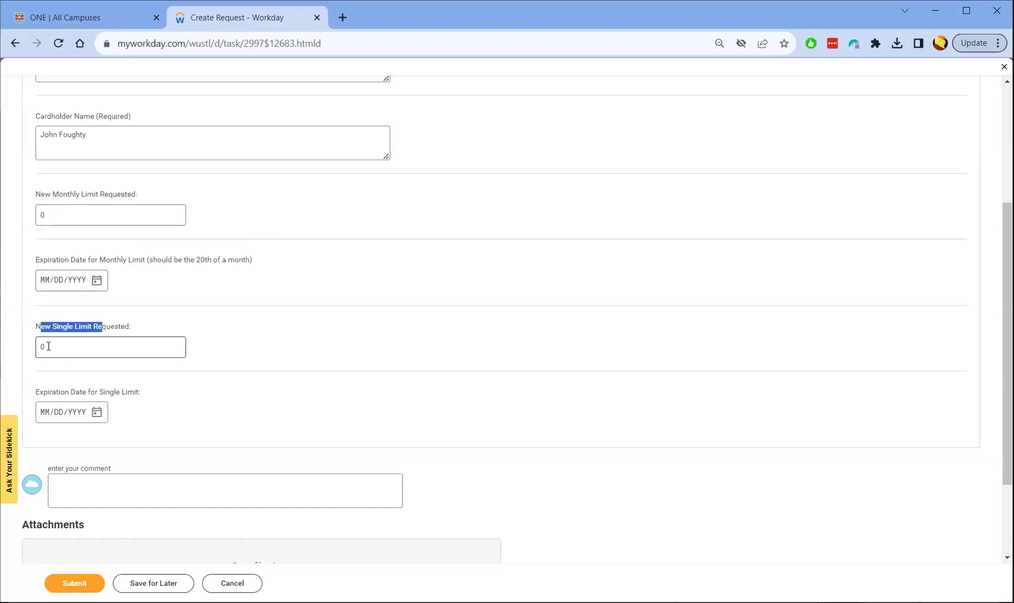
left_click(44, 346)
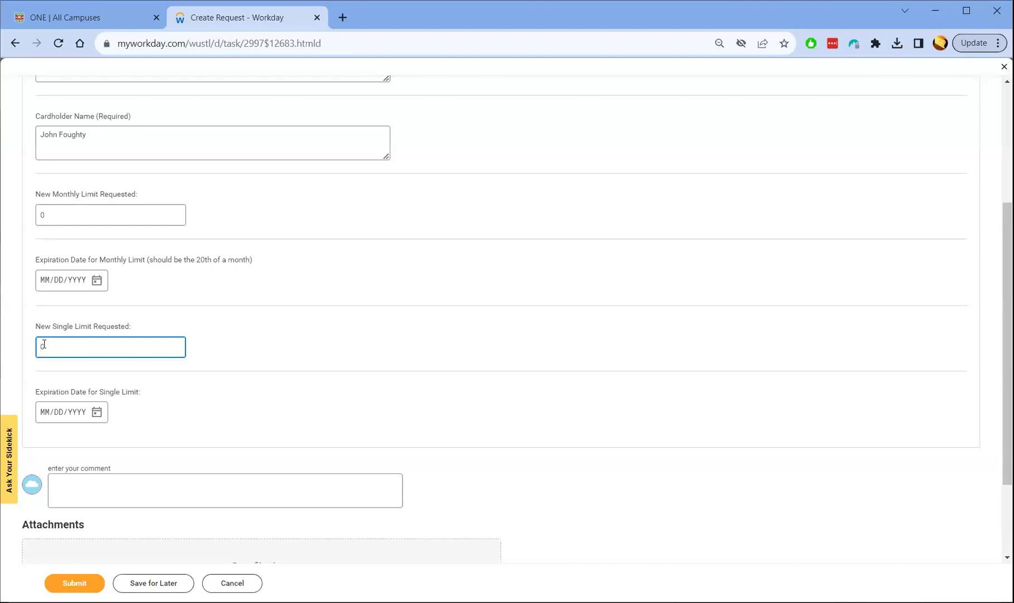
left_click(42, 216)
left_click_drag(36, 194, 132, 195)
triple_click(67, 326)
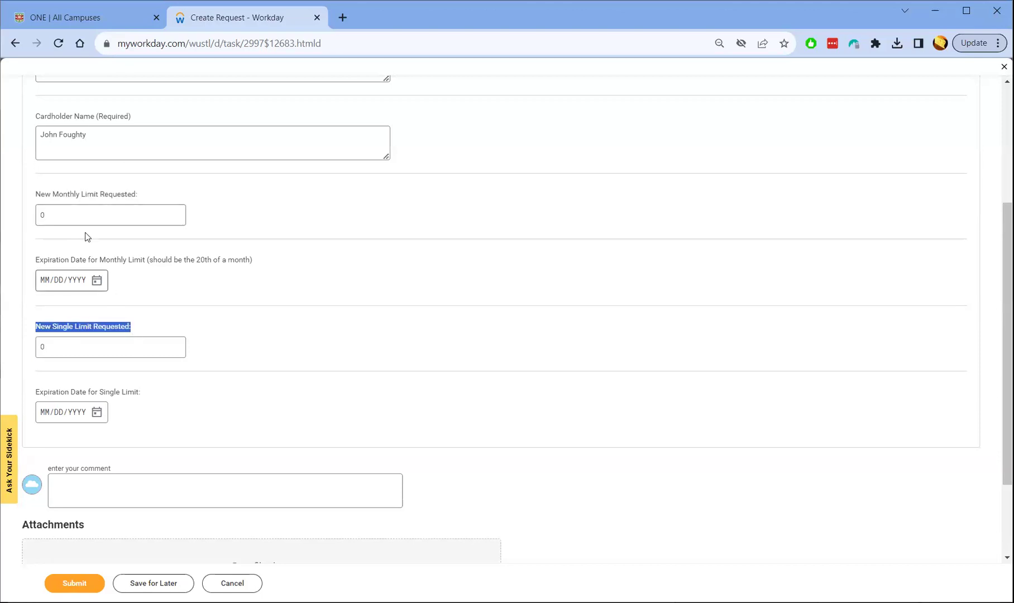
left_click(63, 213)
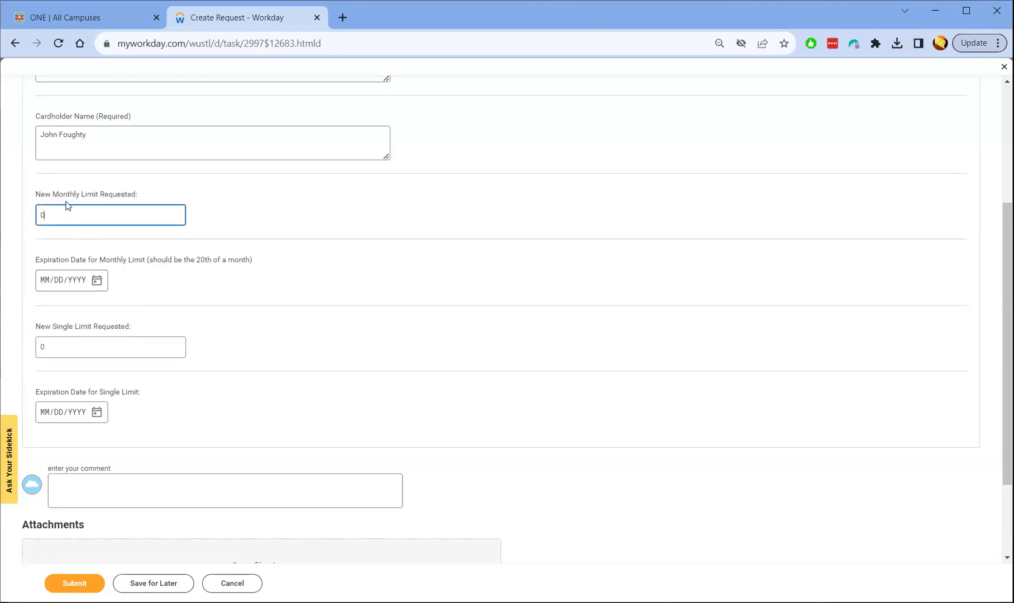
left_click(58, 352)
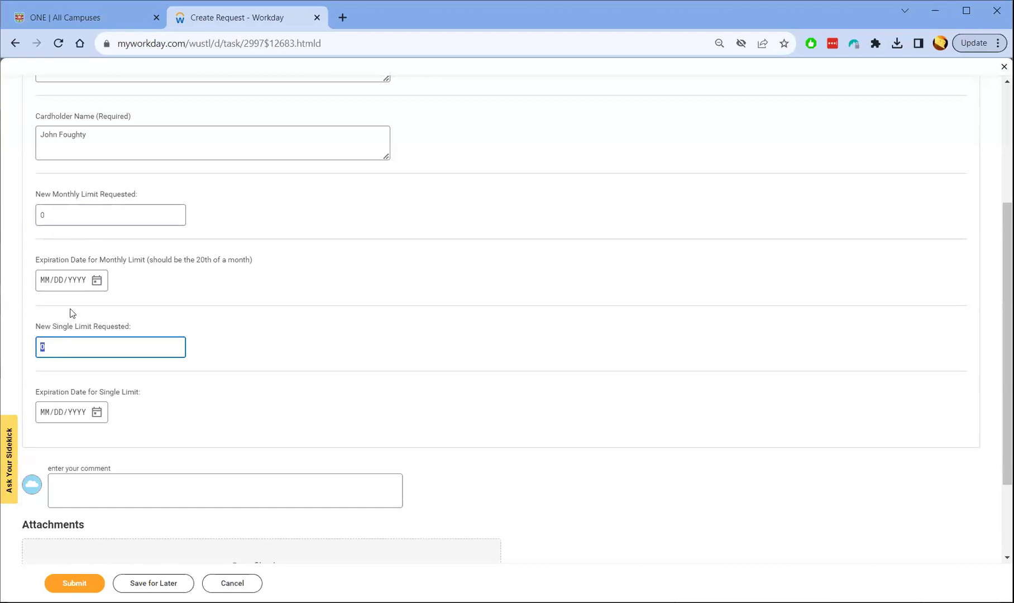
left_click(52, 219)
left_click(61, 346)
left_click(42, 216)
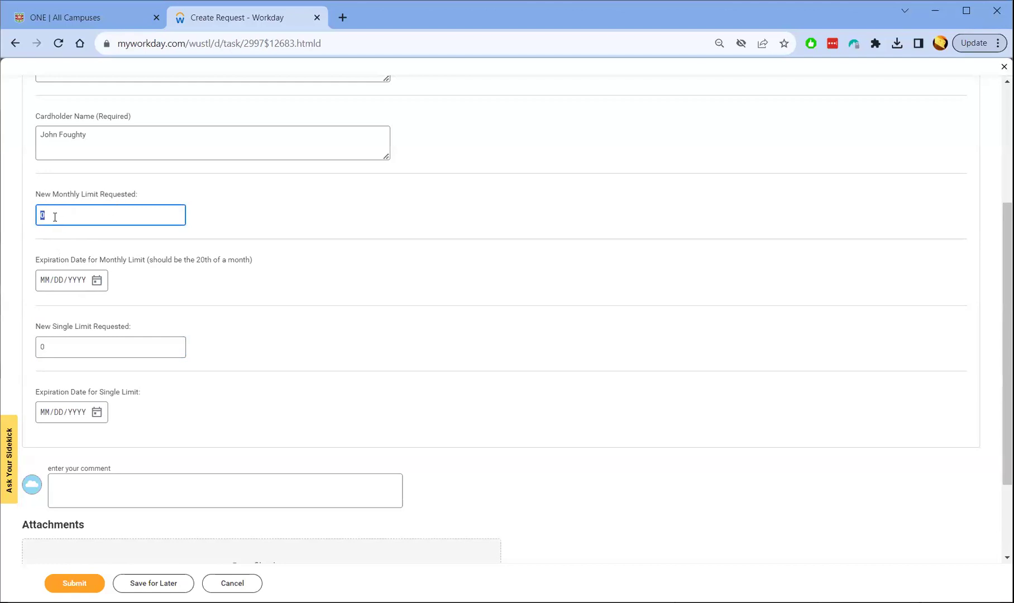
Enter 7500 as the new monthly limit and 2500 as the new single limit
type("7500")
left_click(225, 218)
left_click(54, 348)
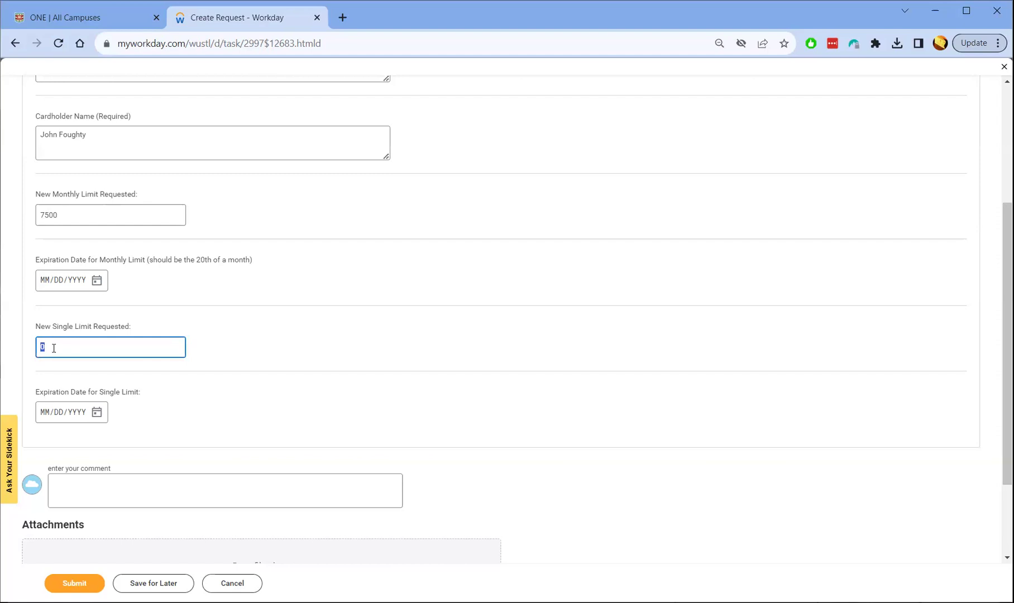
type("2500")
left_click(219, 346)
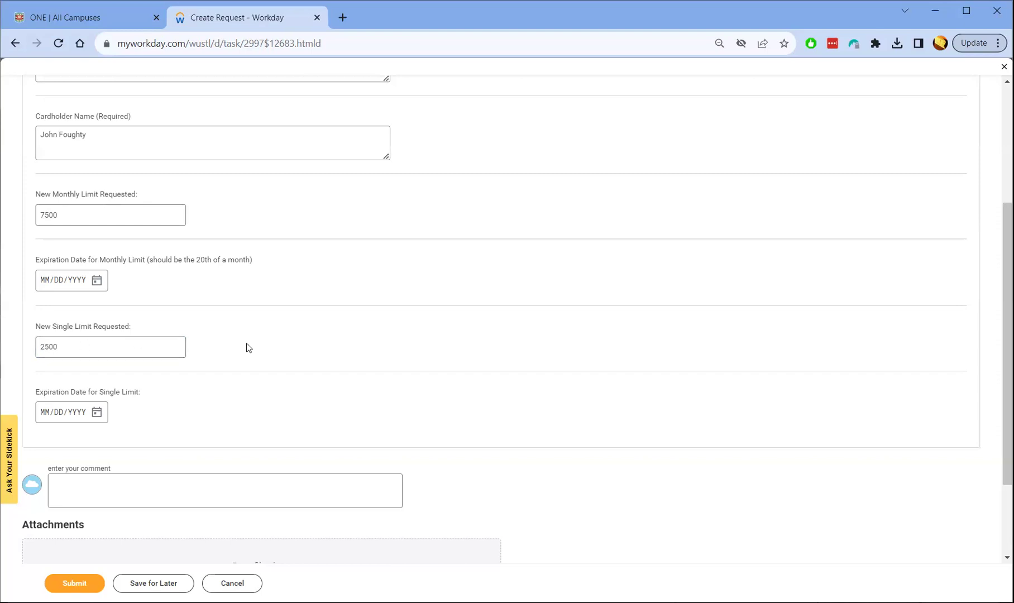
left_click_drag(45, 348, 77, 350)
left_click(77, 350)
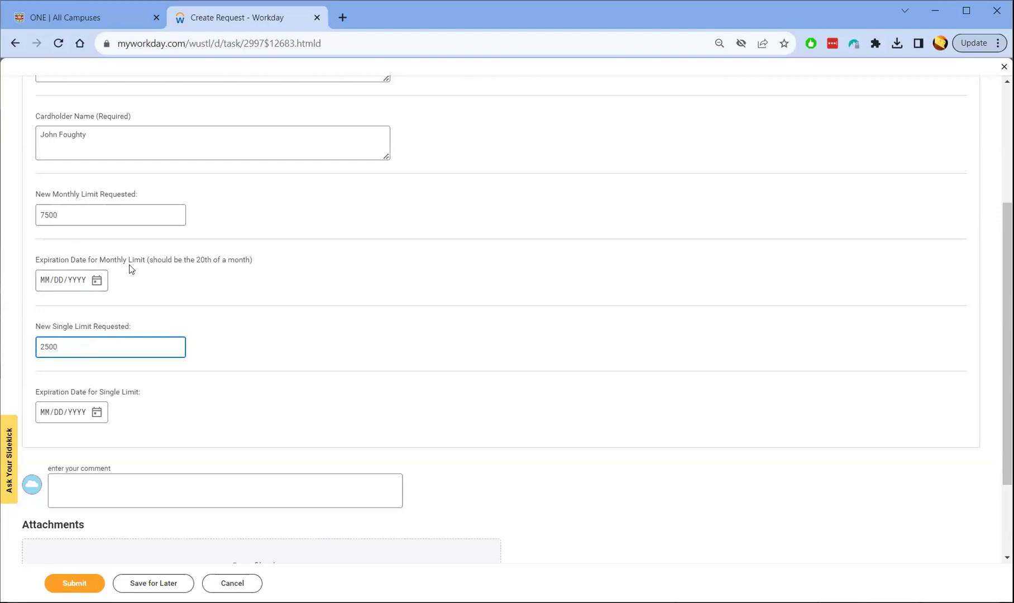
left_click_drag(36, 259, 146, 259)
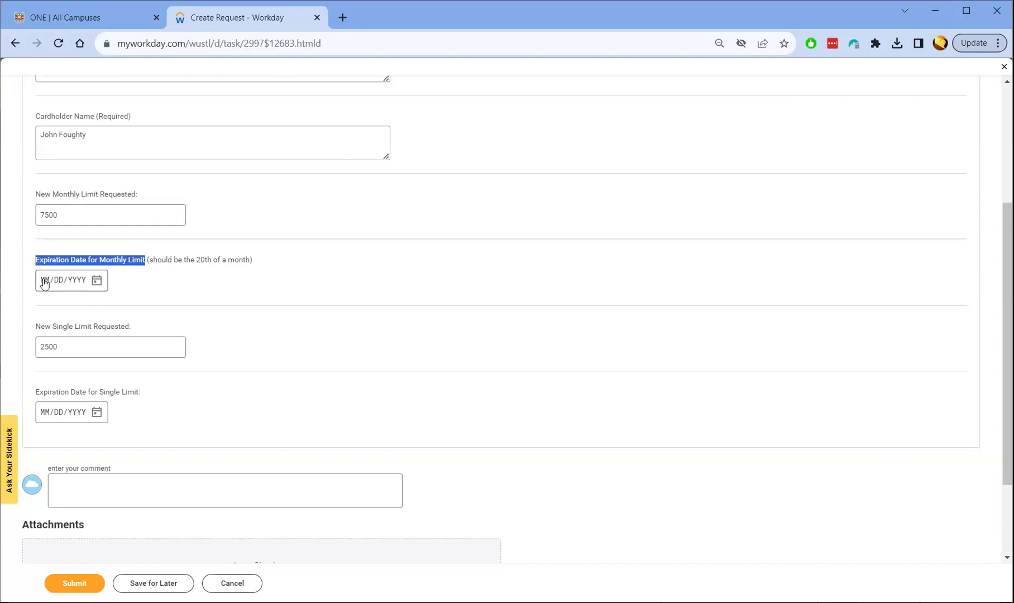
Enter 07/20/2023 as the monthly limit's expiration date
left_click(44, 283)
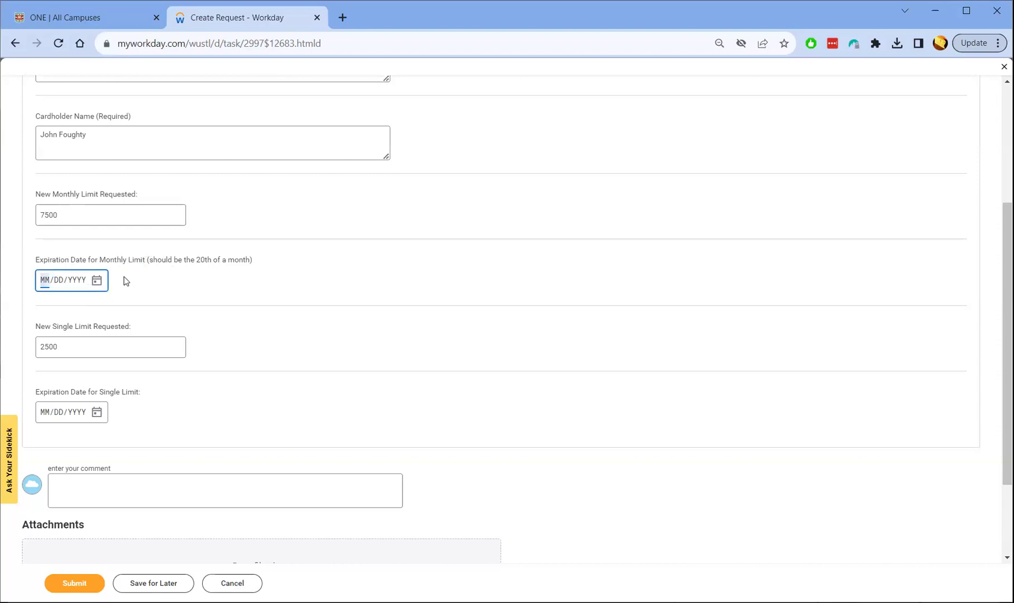
type("07/20/2023")
left_click(125, 281)
Correct the expiration month to 08, making the date 08/20/2023
left_click(50, 281)
type("08")
left_click(132, 286)
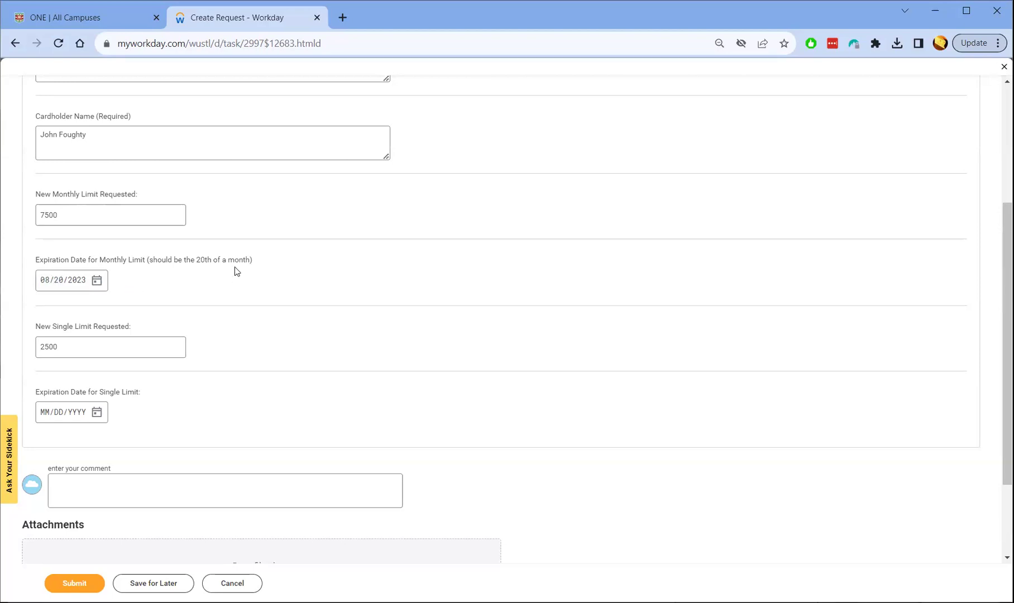
double_click(203, 260)
left_click(166, 289)
scroll(211, 358, "down", 2)
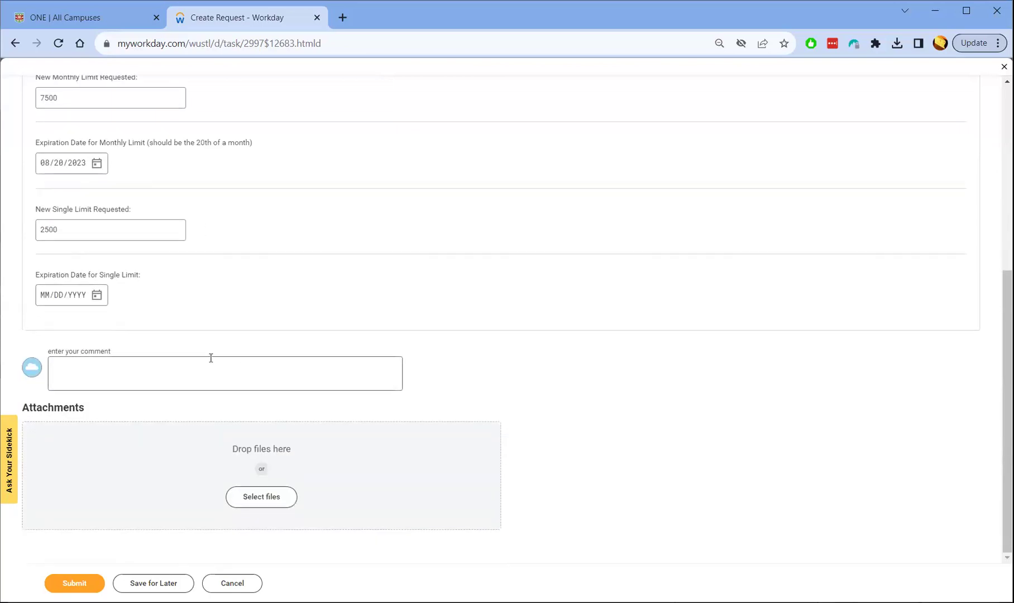
left_click(98, 362)
scroll(227, 192, "up", 6)
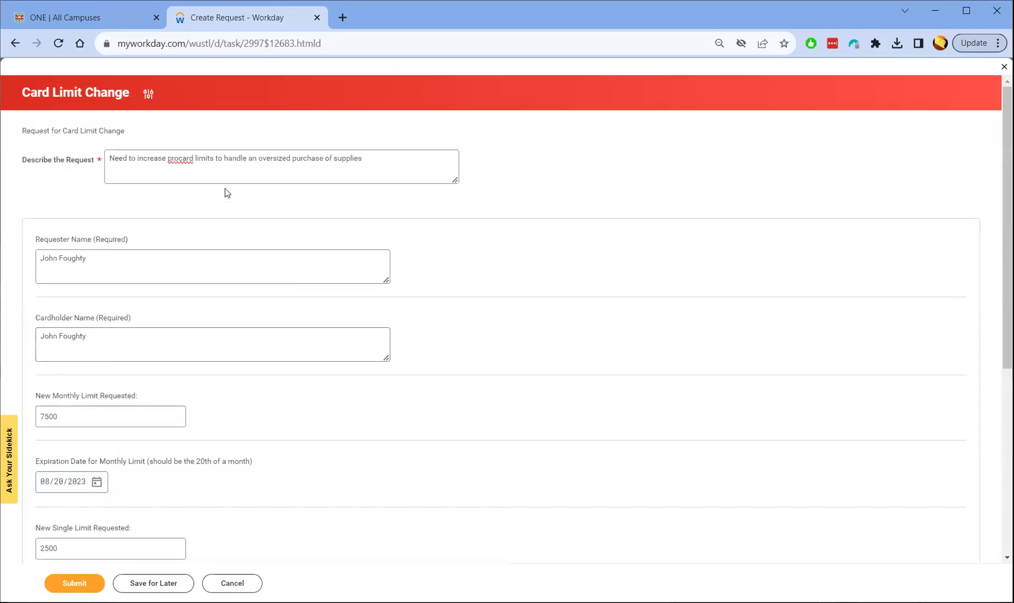
scroll(354, 210, "down", 5)
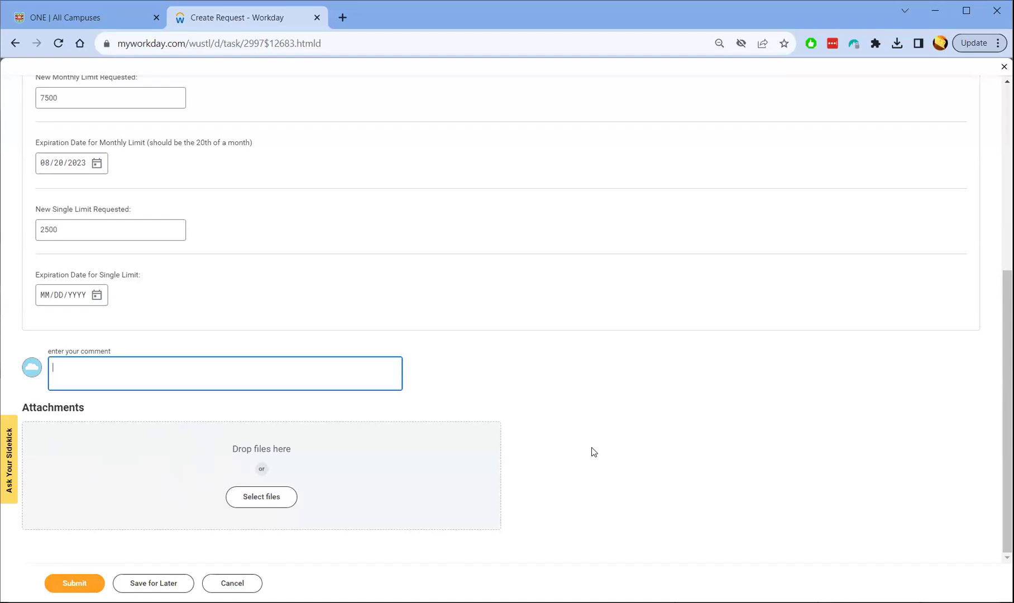
scroll(411, 399, "up", 5)
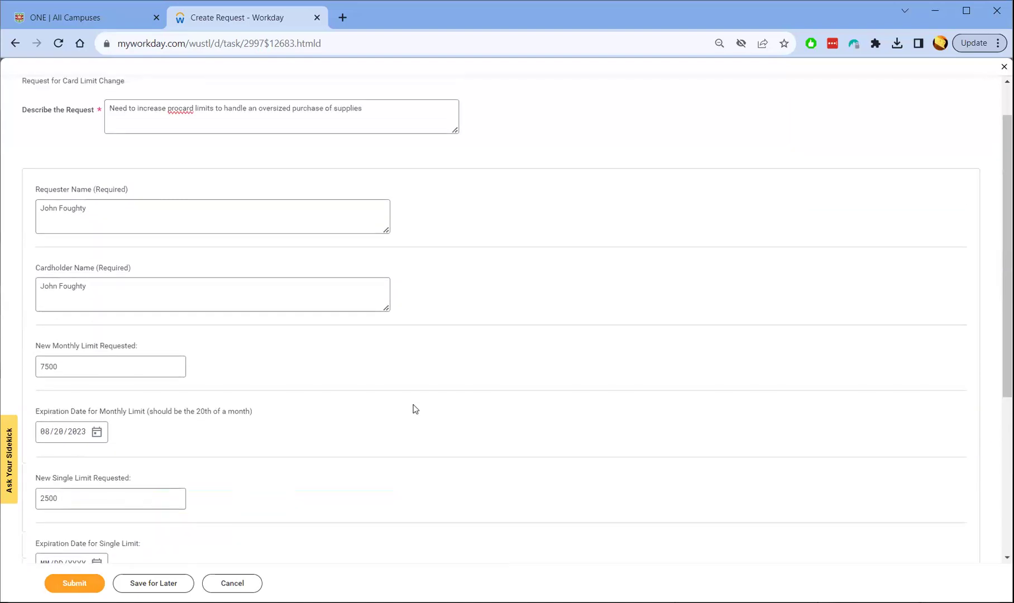
scroll(439, 410, "up", 1)
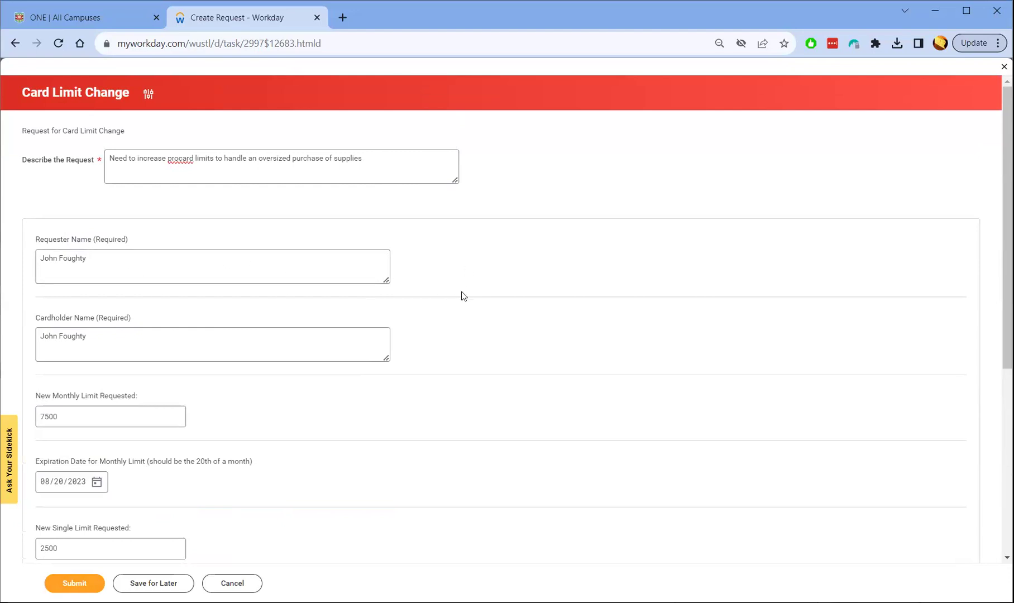
scroll(464, 296, "down", 1)
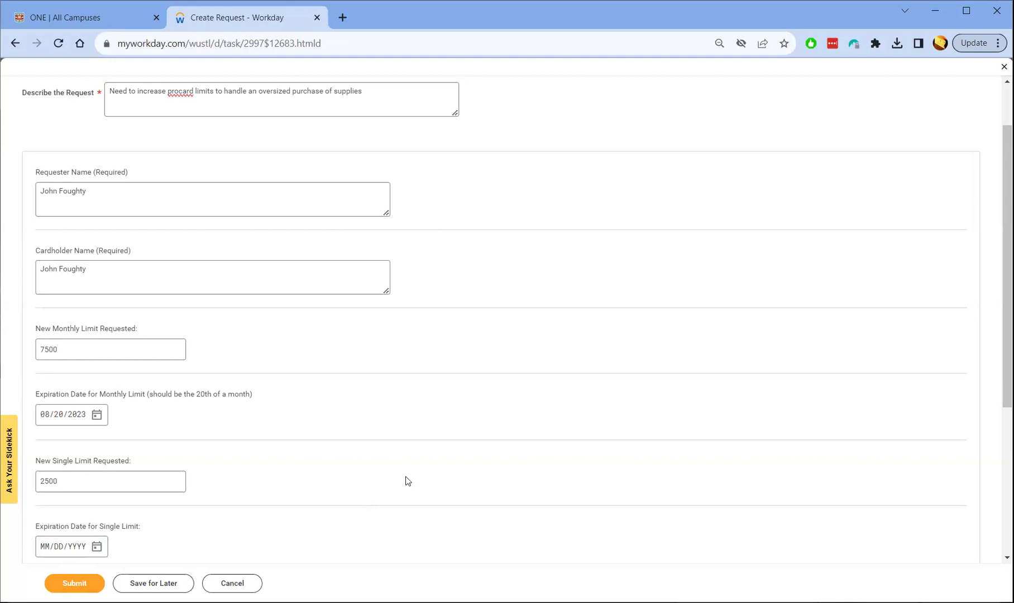
Cancel the Card Limit Change request and discard the entered changes
scroll(628, 341, "up", 2)
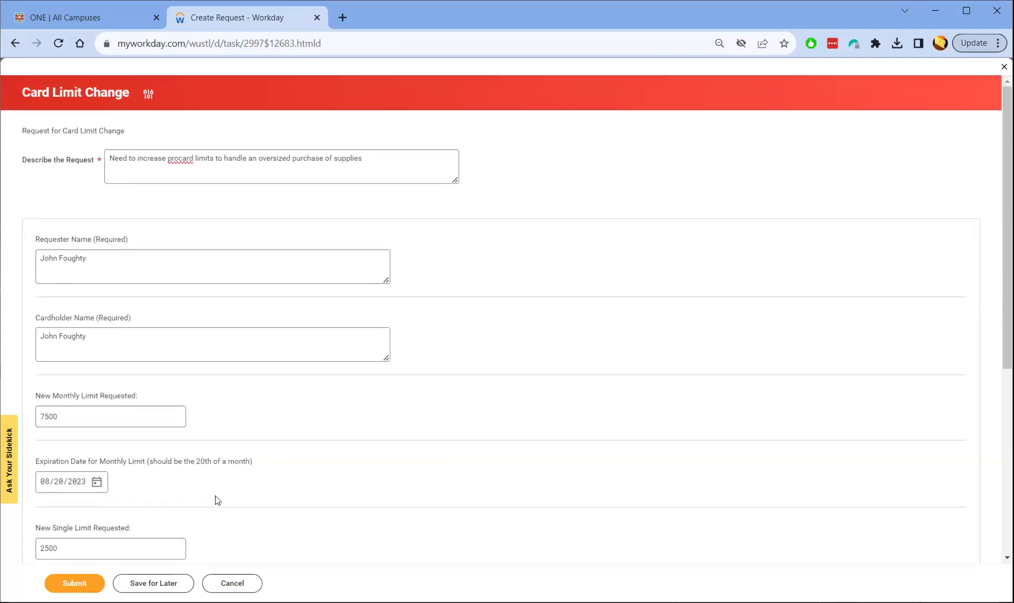
left_click(232, 584)
left_click(476, 354)
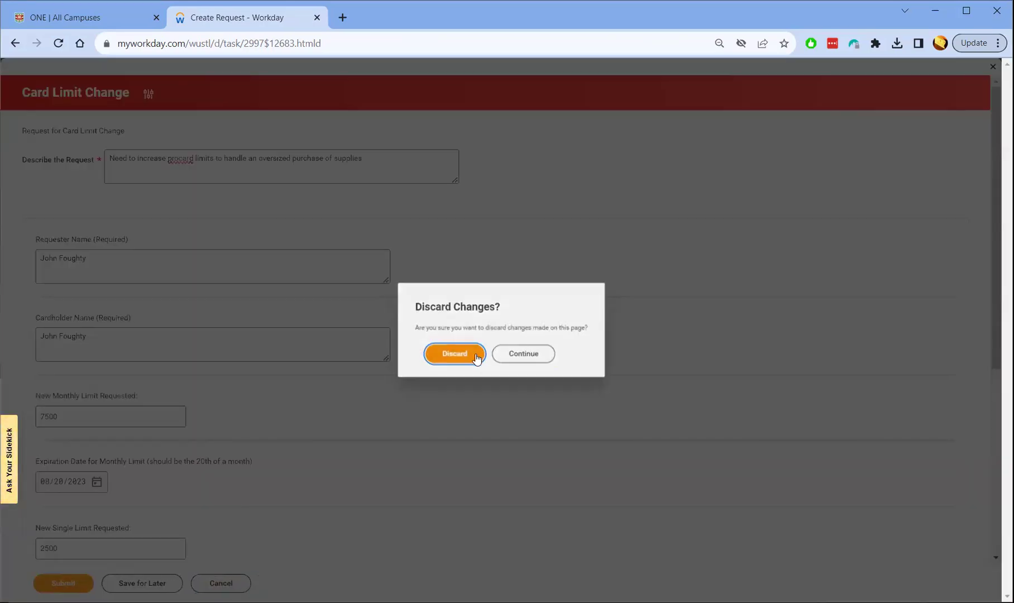